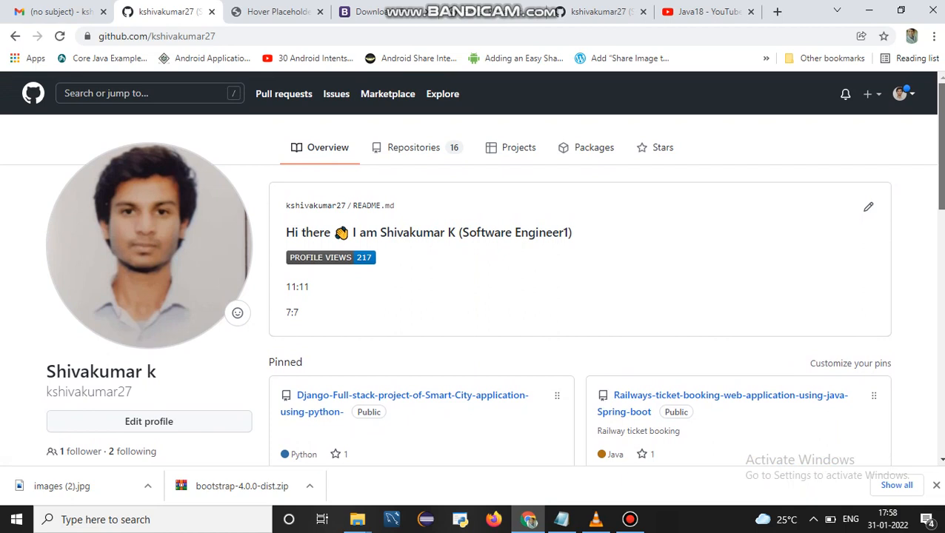
{"action": "scroll", "coordinate": [473, 266], "scroll_direction": "down", "scroll_amount": 2}
{"action": "scroll", "coordinate": [474, 267], "scroll_direction": "up", "scroll_amount": 2}
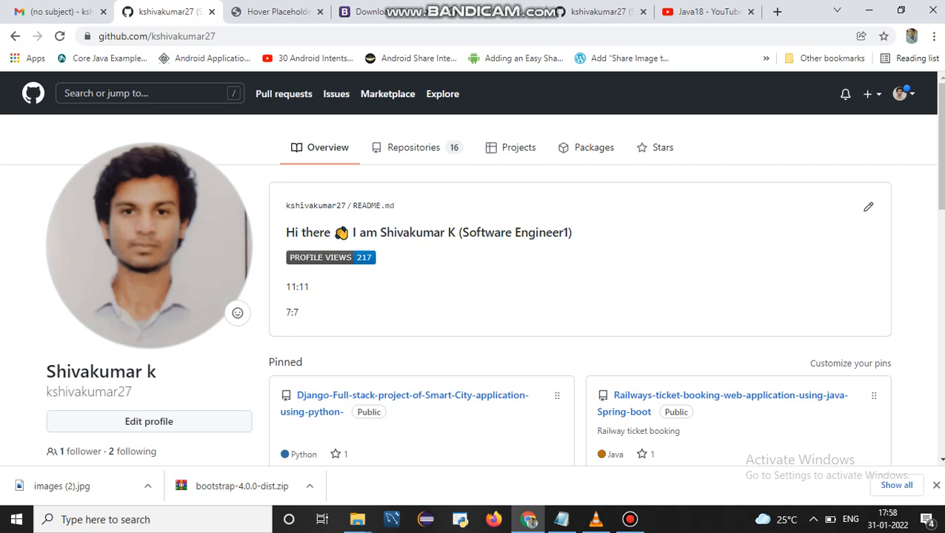
{"action": "left_click", "coordinate": [903, 94]}
{"action": "left_click", "coordinate": [903, 94]}
- Start a new repository and name it "Java programs"
{"action": "left_click", "coordinate": [871, 94]}
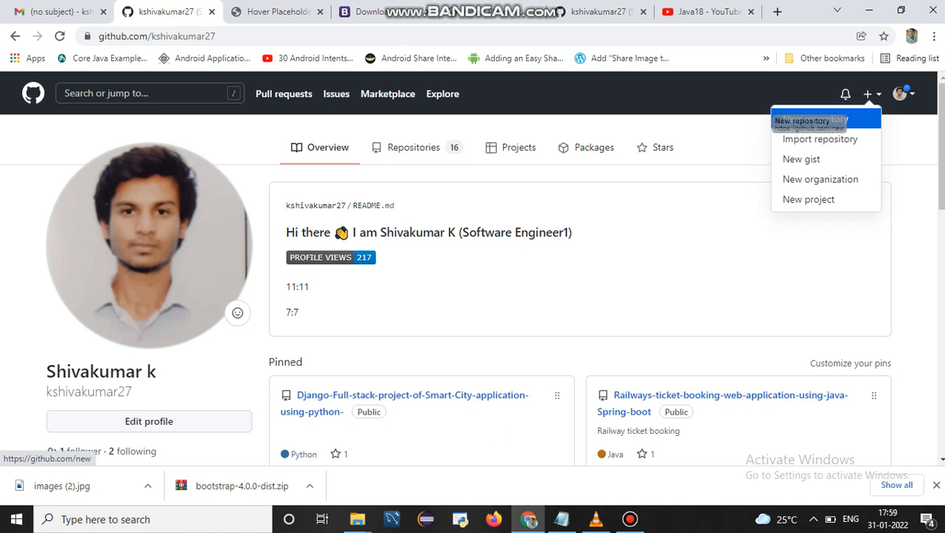
{"action": "left_click", "coordinate": [815, 119]}
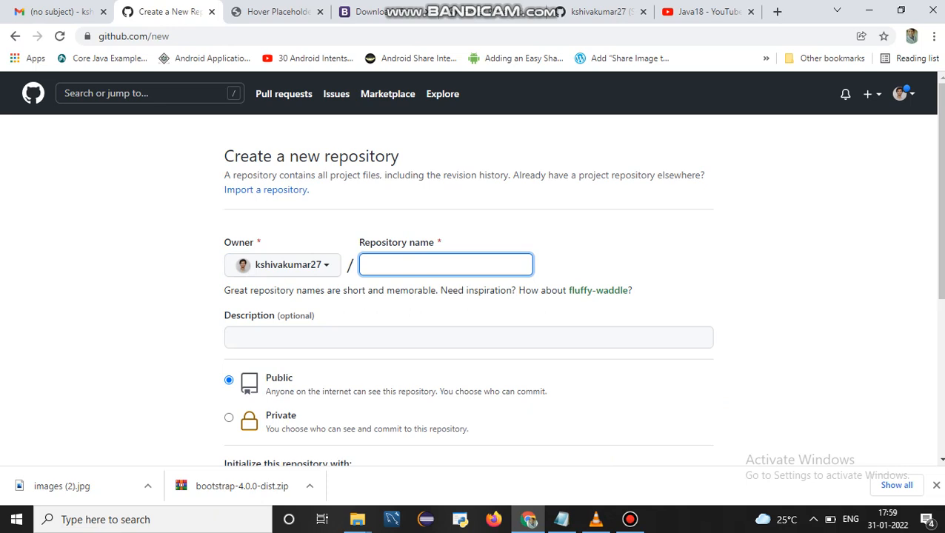
{"action": "type", "text": "Json"}
{"action": "key", "text": "BackSpace"}
{"action": "key", "text": "BackSpace"}
{"action": "key", "text": "BackSpace"}
{"action": "key", "text": "BackSpace"}
{"action": "type", "text": "J"}
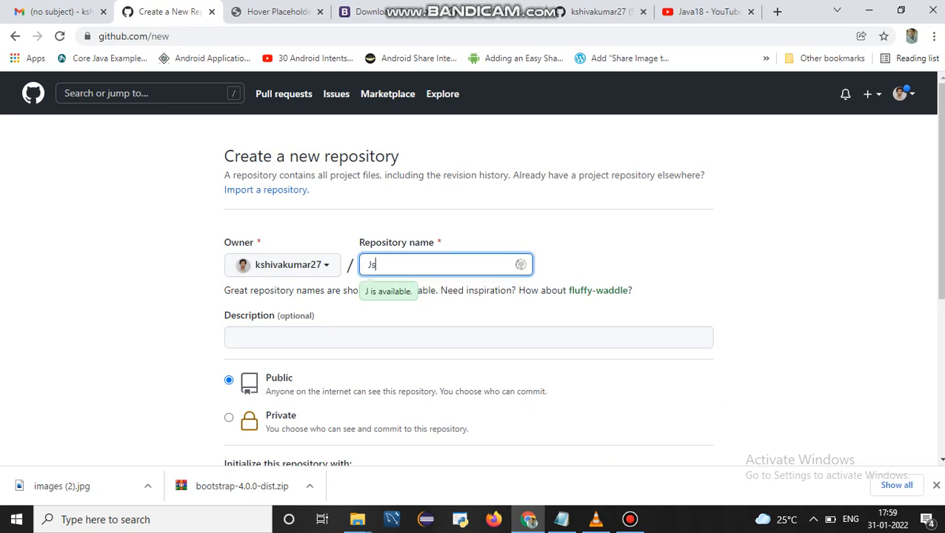
{"action": "type", "text": "ava programs"}
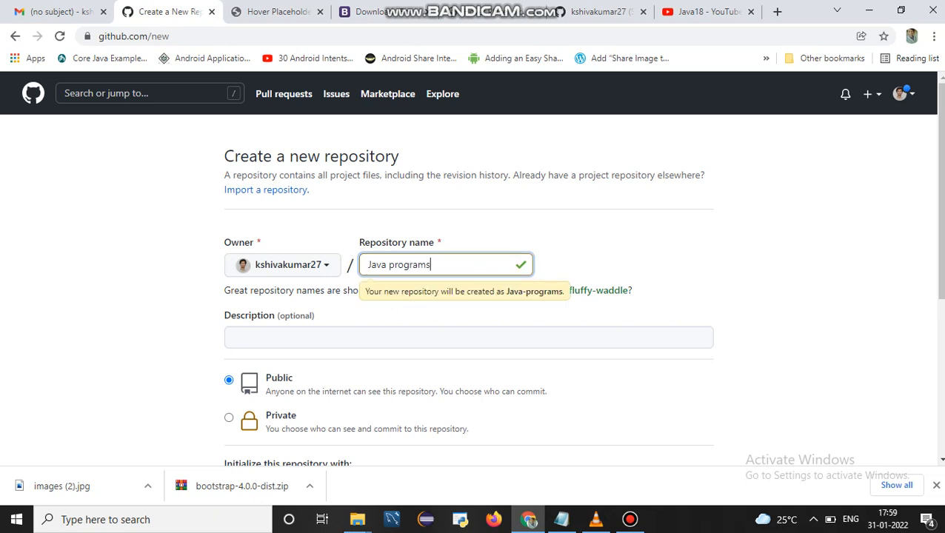
- Enter "All hackathon programs" as the repository description and set the visibility to Public
{"action": "left_click", "coordinate": [414, 337]}
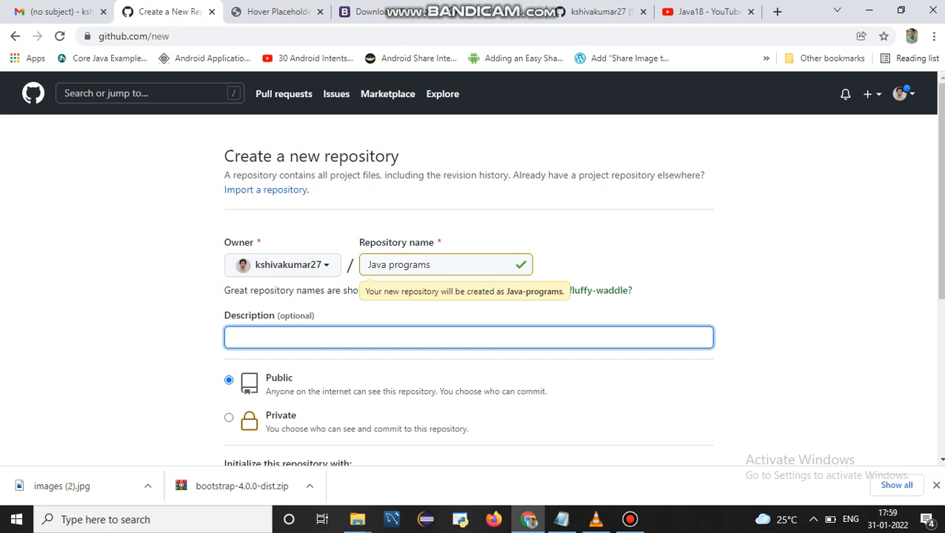
{"action": "type", "text": "All hackathon progra"}
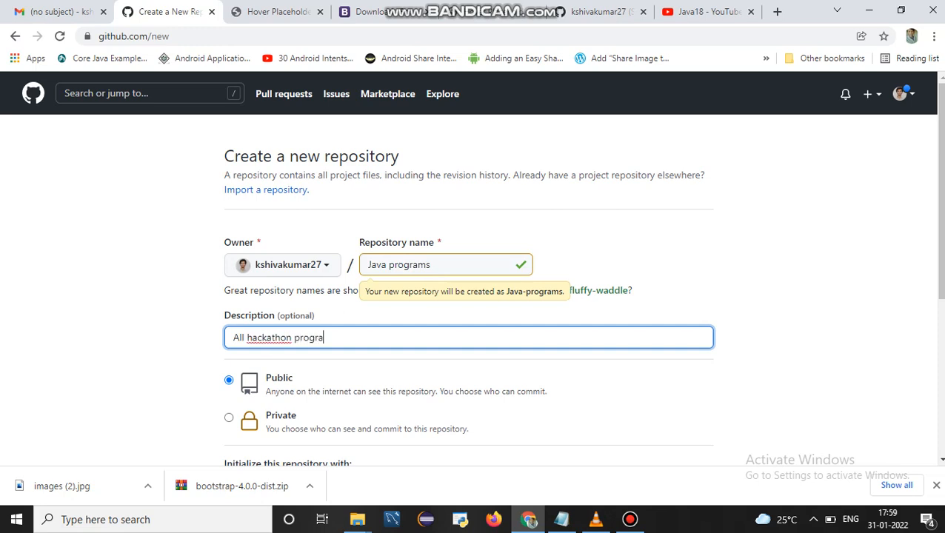
{"action": "type", "text": "ms"}
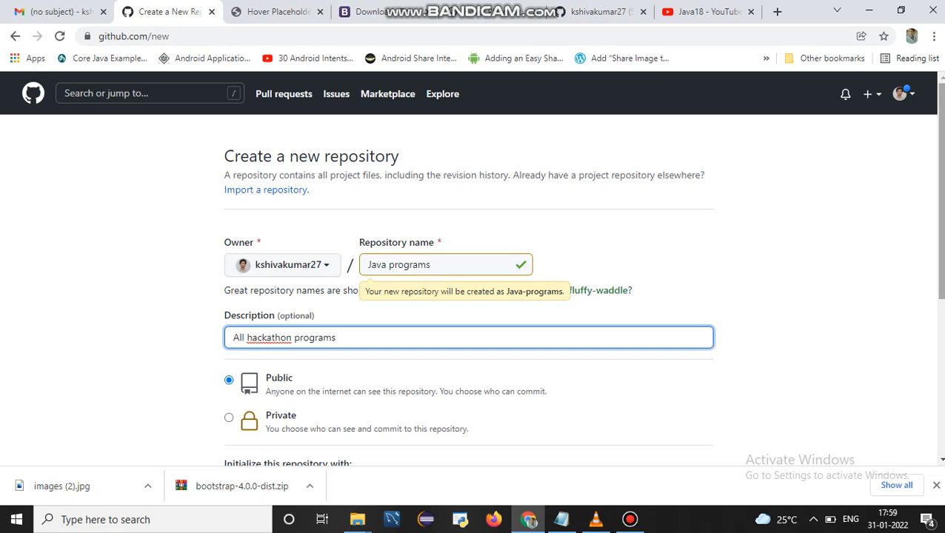
{"action": "scroll", "coordinate": [471, 266], "scroll_direction": "down", "scroll_amount": 1}
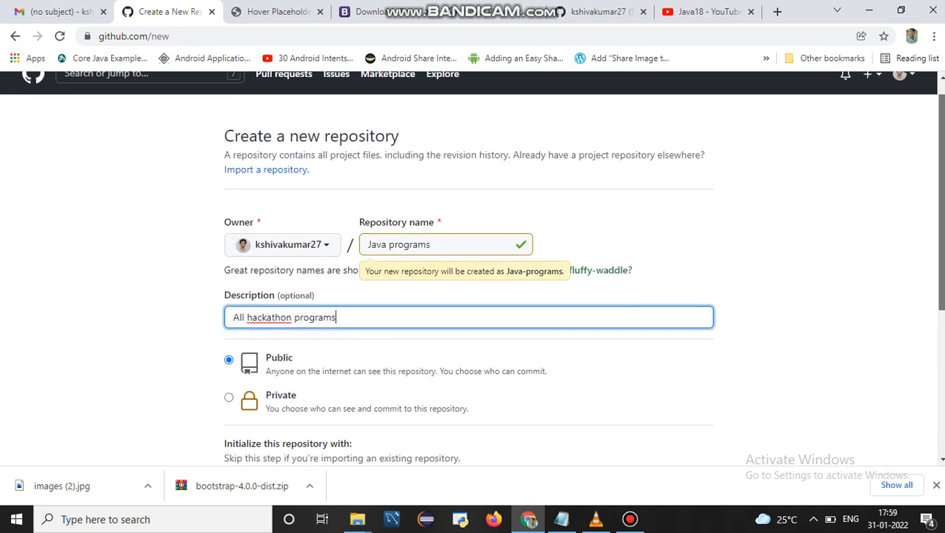
{"action": "scroll", "coordinate": [471, 266], "scroll_direction": "down", "scroll_amount": 2}
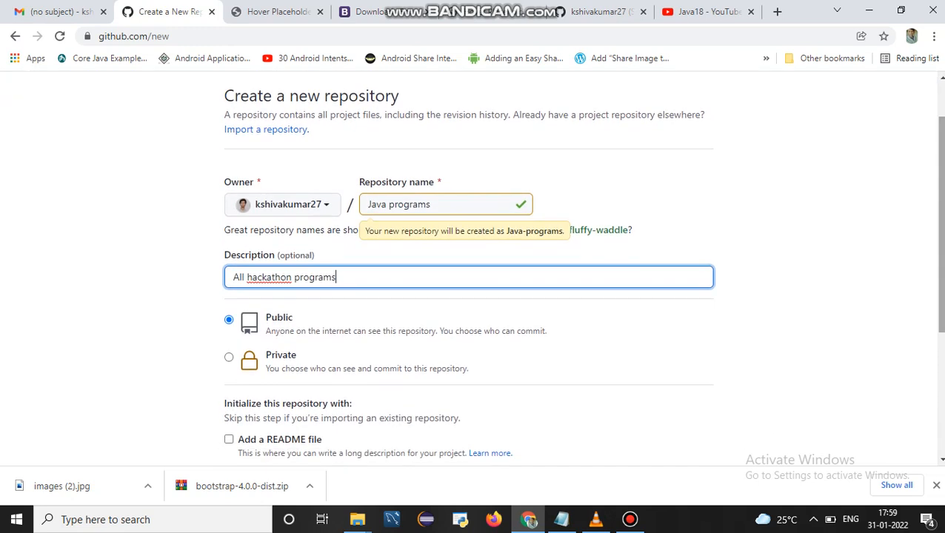
{"action": "scroll", "coordinate": [471, 266], "scroll_direction": "down", "scroll_amount": 3}
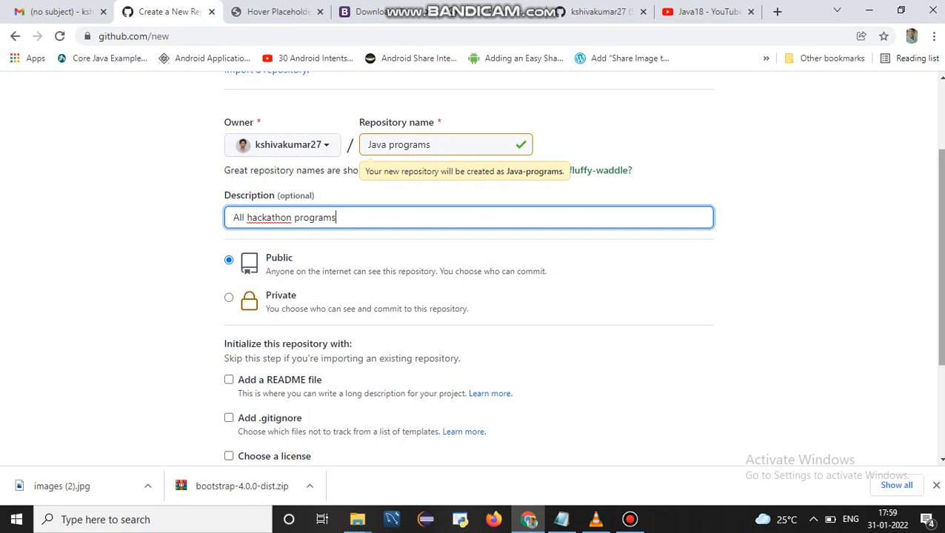
{"action": "left_click", "coordinate": [229, 298]}
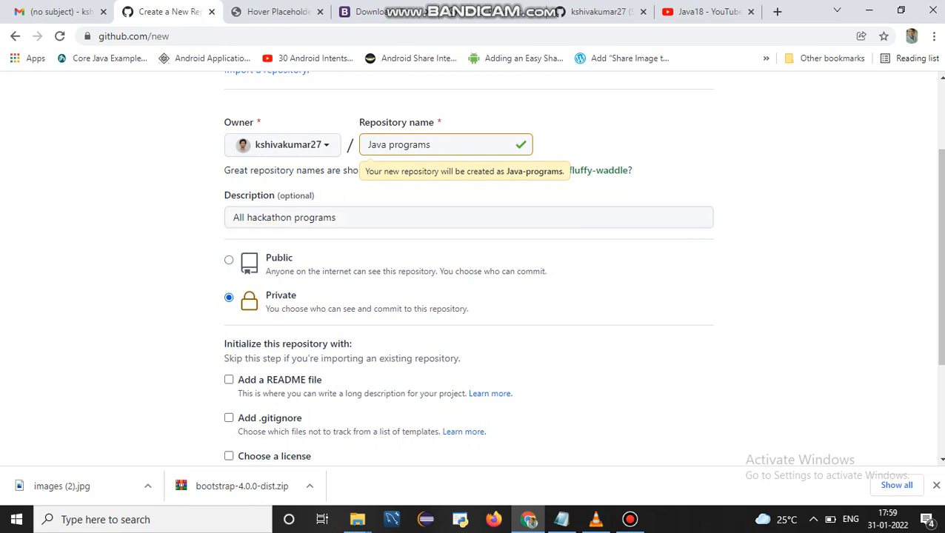
{"action": "left_click", "coordinate": [229, 260]}
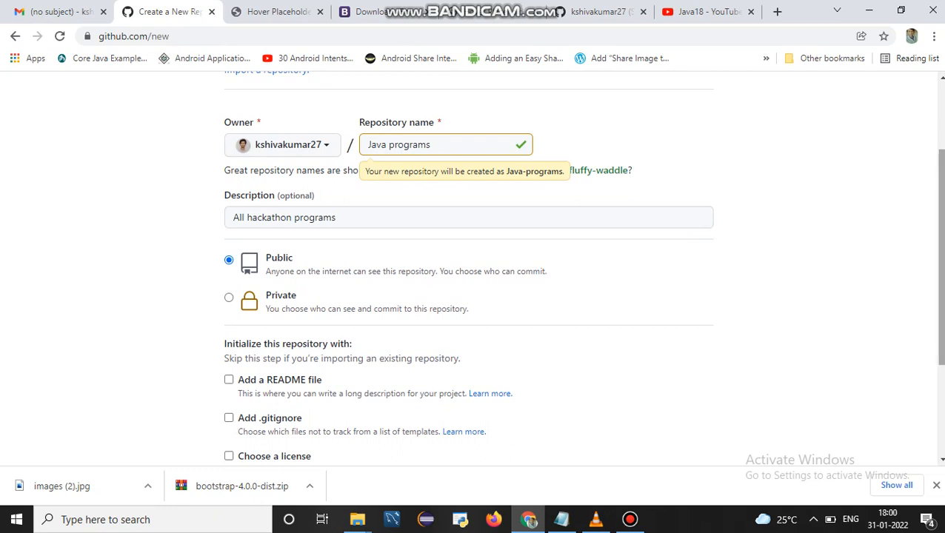
- Choose to initialize the repository with a README file and create the repository
{"action": "scroll", "coordinate": [474, 267], "scroll_direction": "down", "scroll_amount": 1}
{"action": "scroll", "coordinate": [474, 267], "scroll_direction": "down", "scroll_amount": 1}
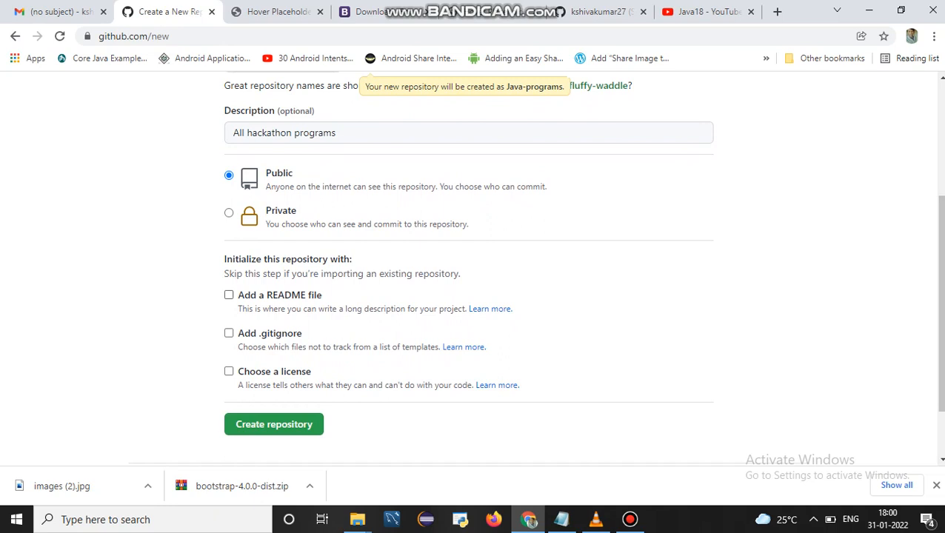
{"action": "left_click", "coordinate": [228, 295]}
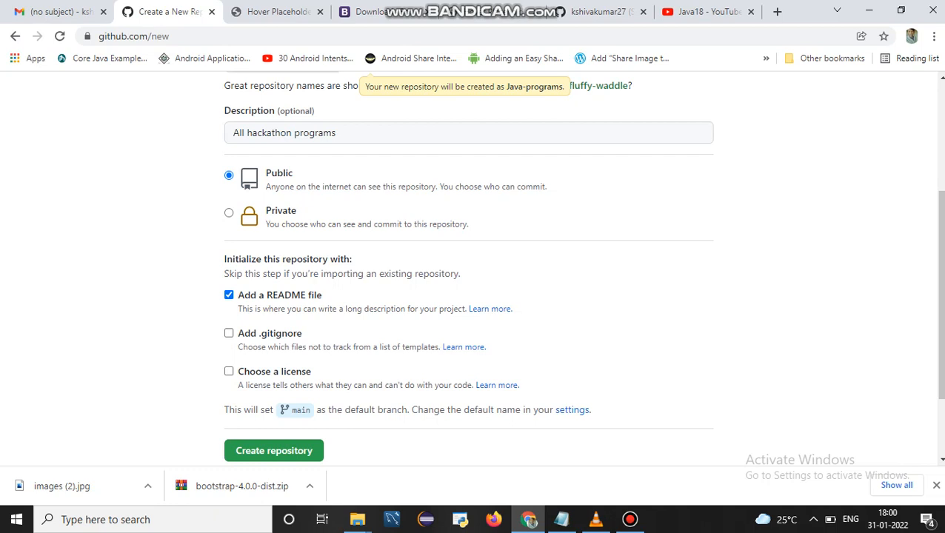
{"action": "left_click", "coordinate": [274, 450]}
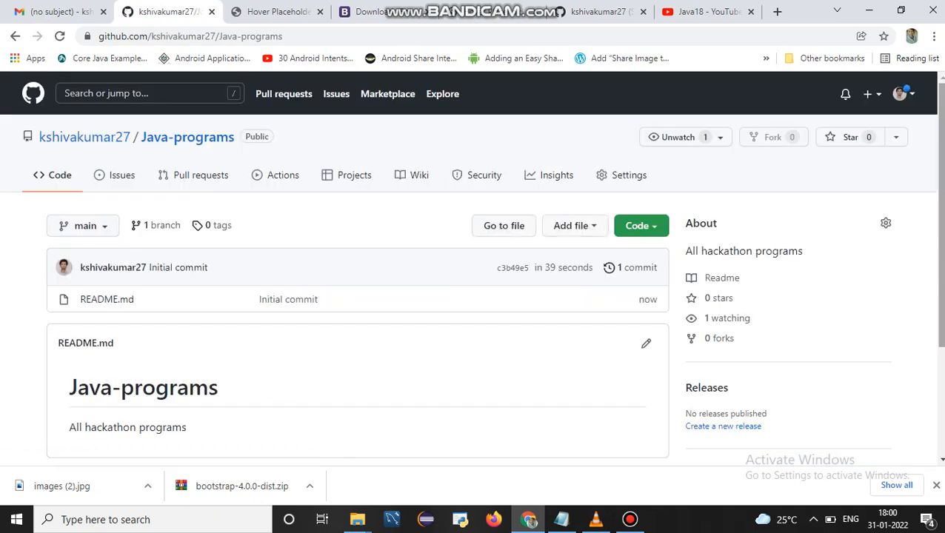
{"action": "scroll", "coordinate": [470, 268], "scroll_direction": "down", "scroll_amount": 1}
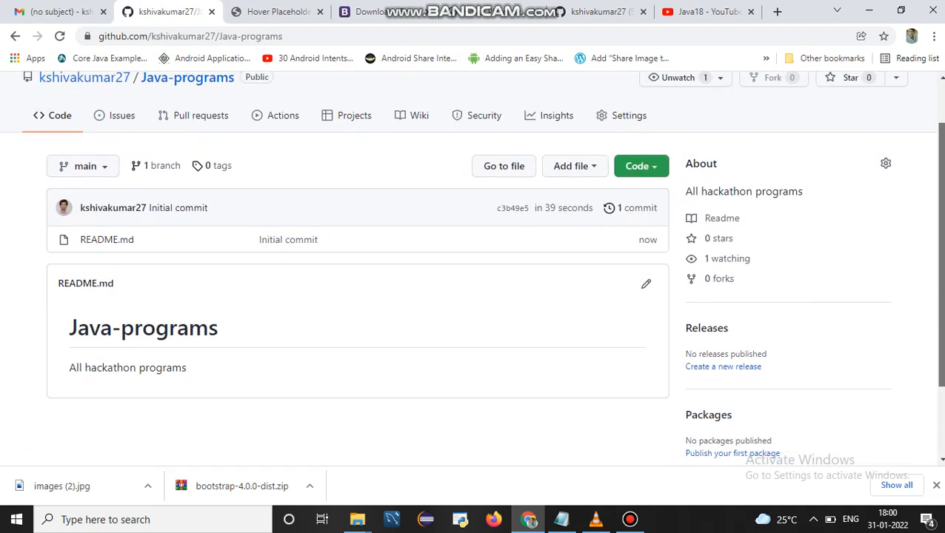
{"action": "scroll", "coordinate": [471, 269], "scroll_direction": "up", "scroll_amount": 1}
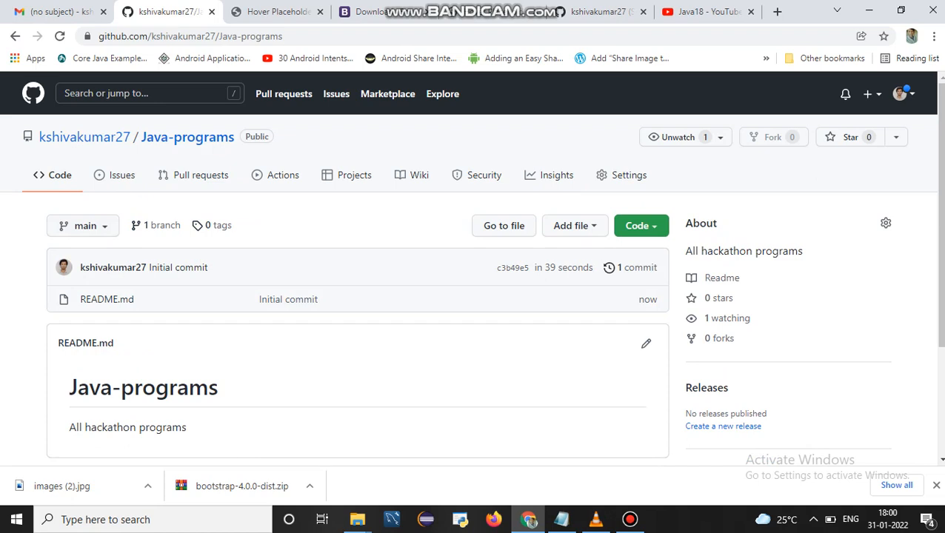
{"action": "left_click", "coordinate": [550, 222]}
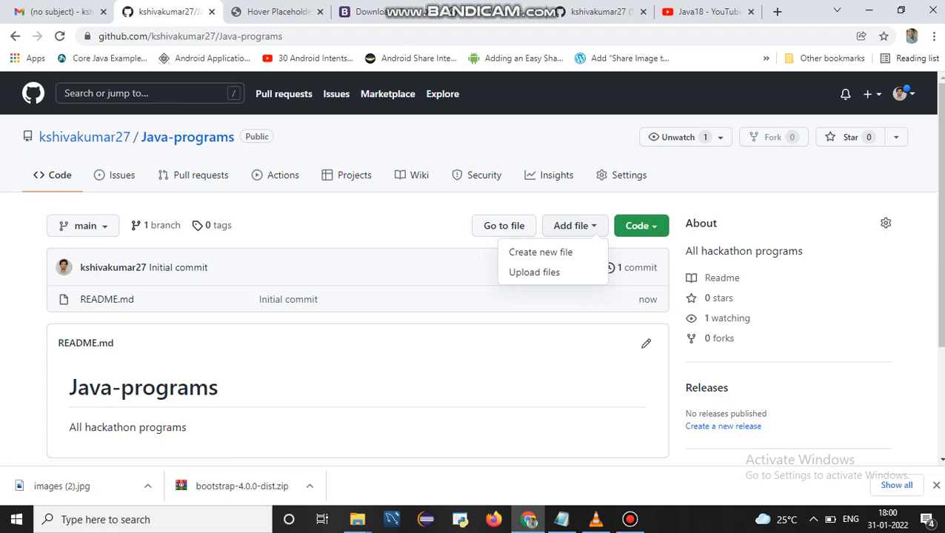
{"action": "left_click", "coordinate": [551, 223]}
{"action": "left_click", "coordinate": [570, 225]}
{"action": "left_click", "coordinate": [641, 226]}
{"action": "left_click", "coordinate": [641, 225]}
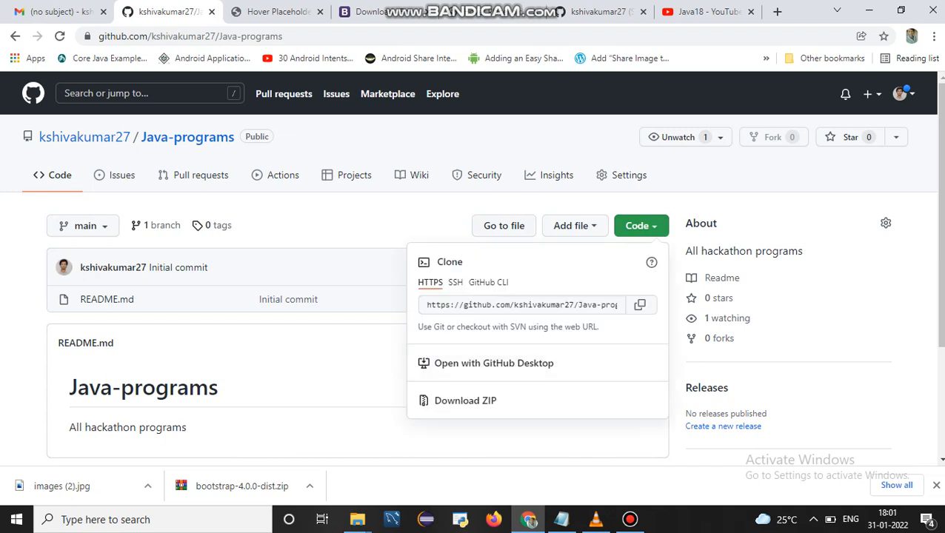
{"action": "key", "text": "Escape"}
{"action": "left_click", "coordinate": [574, 226]}
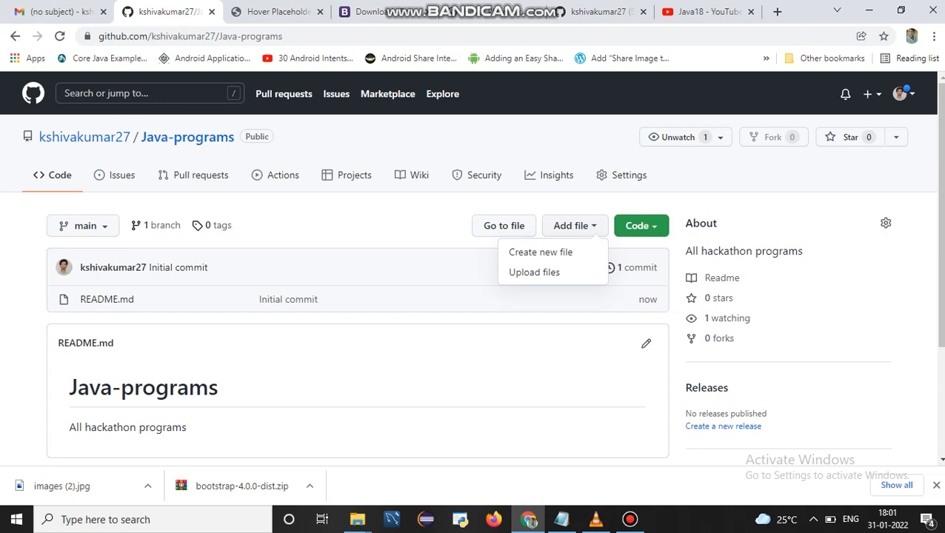
{"action": "key", "text": "Escape"}
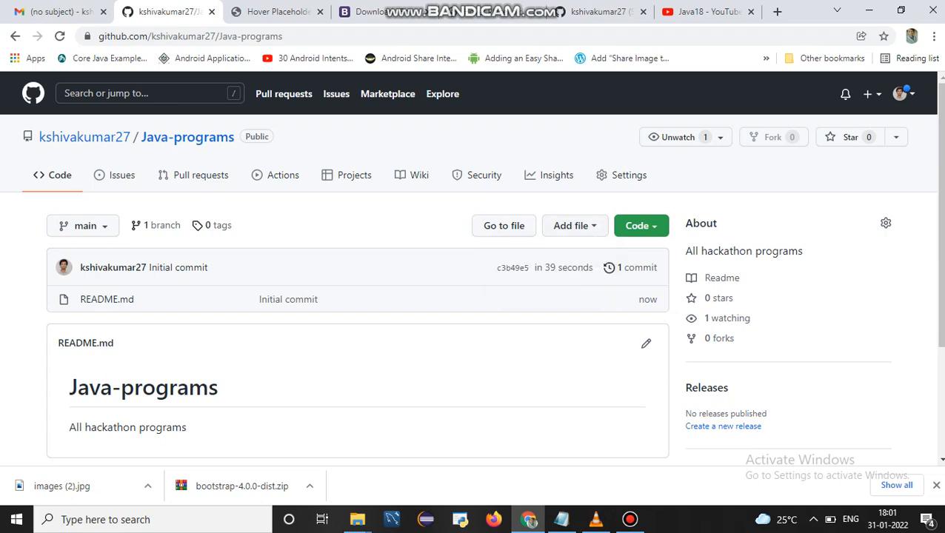
- Start a new file in the Java-programs repository, placed in a new java folder and named Readme.md
{"action": "left_click", "coordinate": [573, 225]}
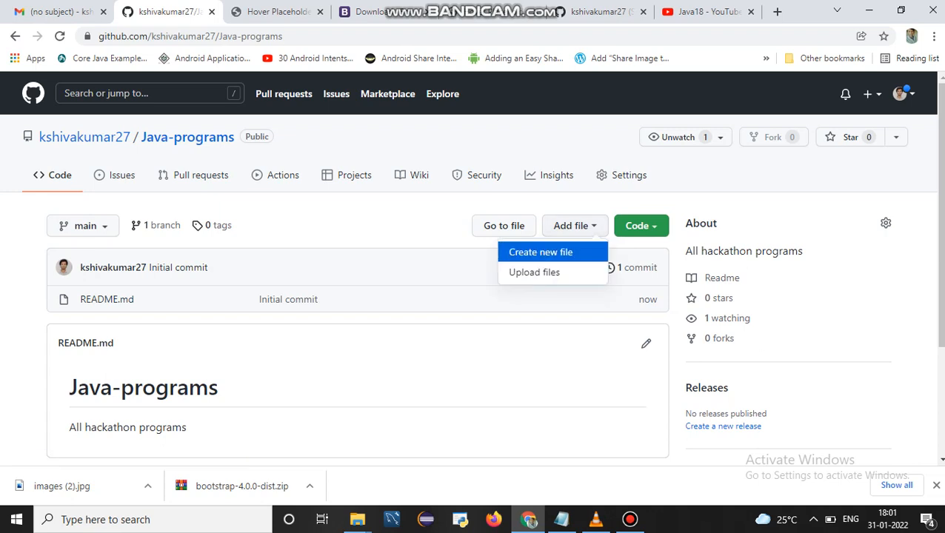
{"action": "left_click", "coordinate": [541, 253]}
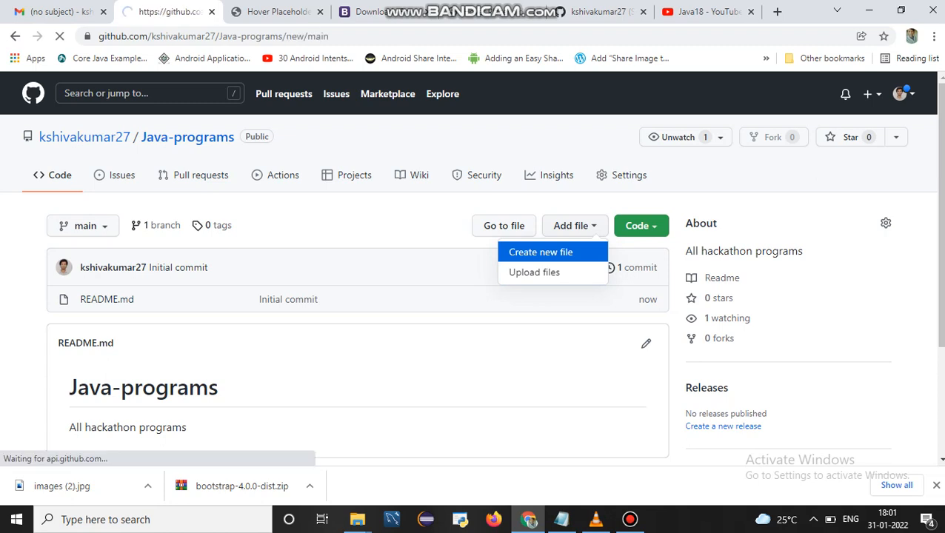
{"action": "left_click", "coordinate": [184, 226]}
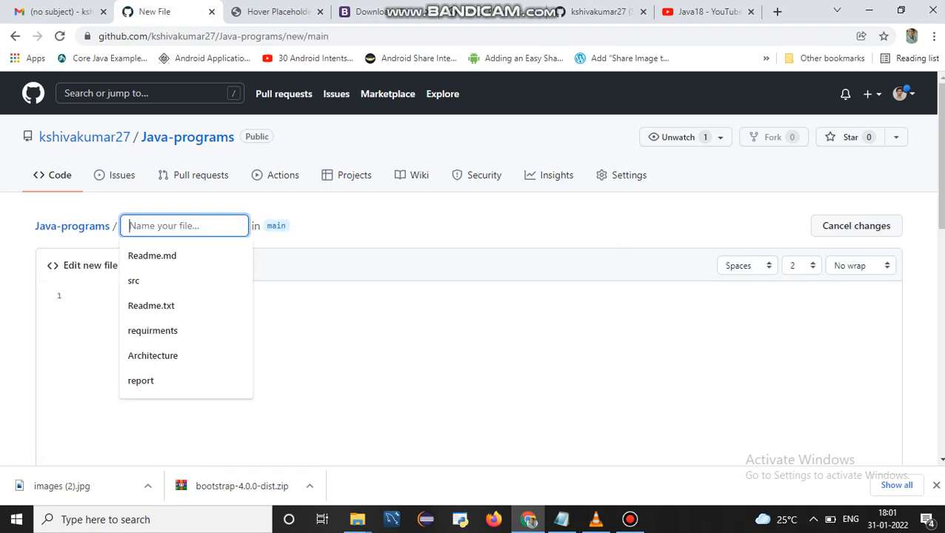
{"action": "type", "text": "java"}
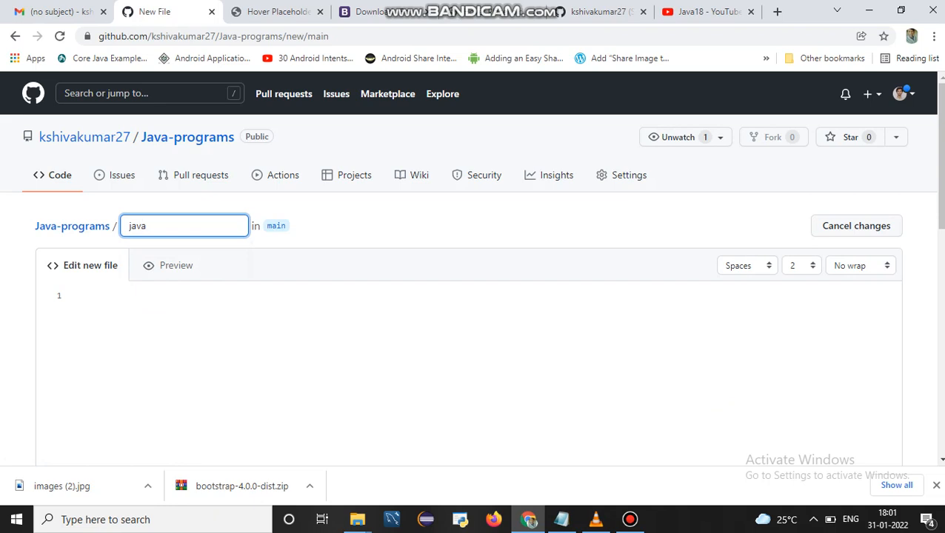
{"action": "type", "text": "/"}
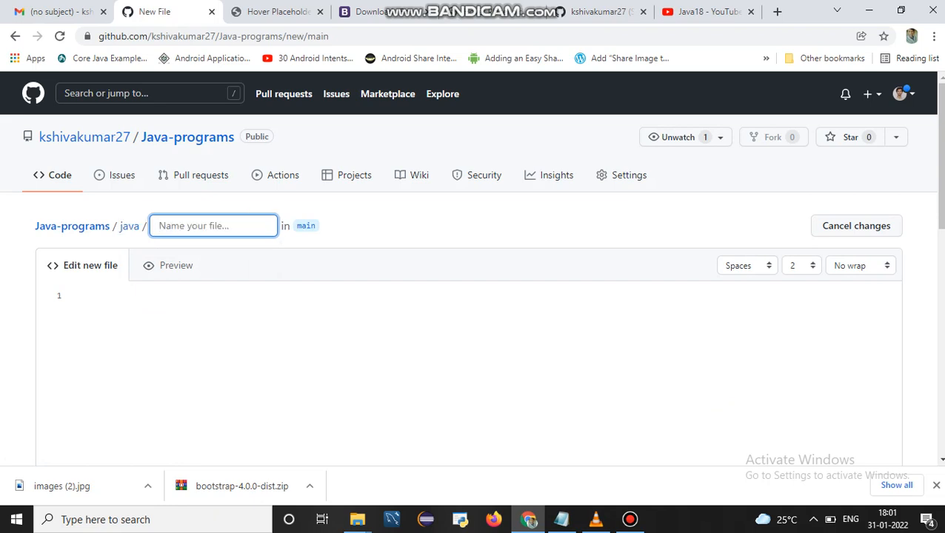
{"action": "type", "text": "Read"}
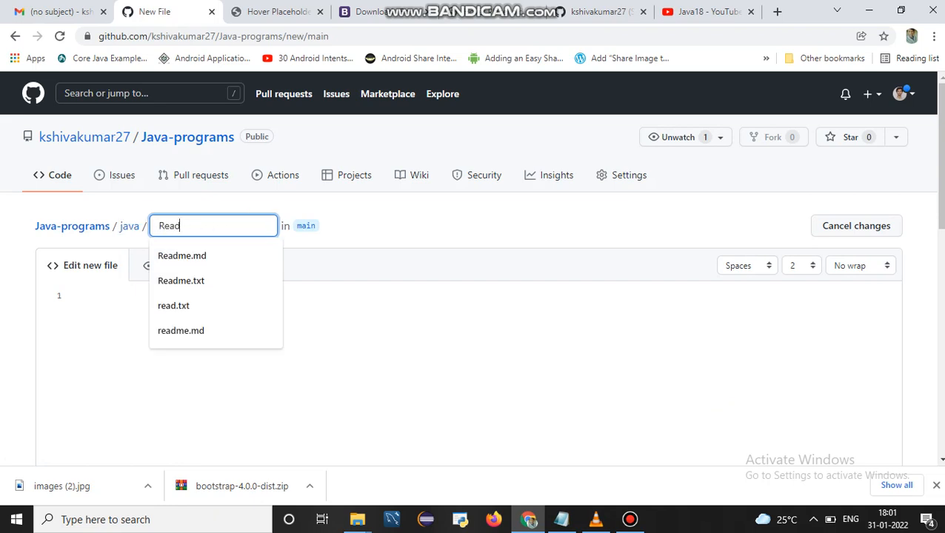
{"action": "type", "text": "me.md"}
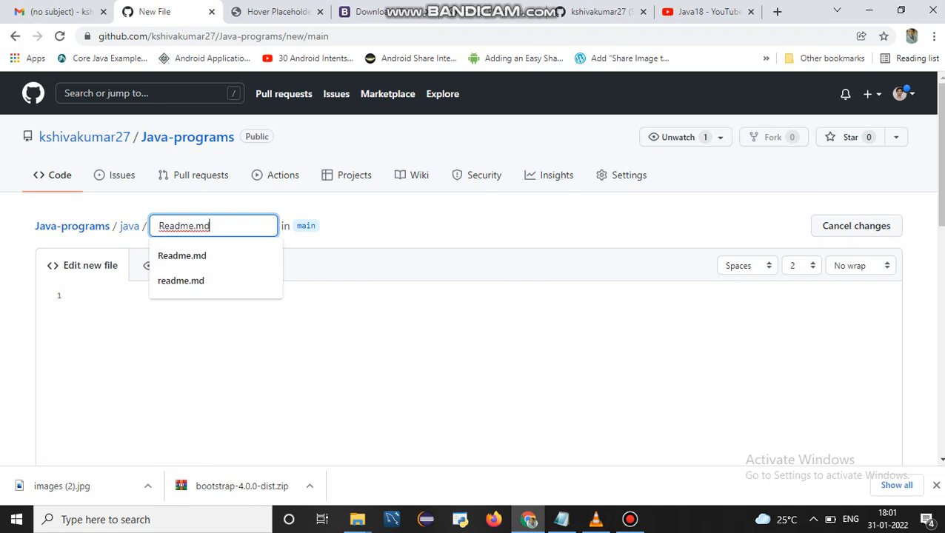
- Commit the new file directly to the main branch with the commit message "final"
{"action": "scroll", "coordinate": [468, 296], "scroll_direction": "down", "scroll_amount": 9}
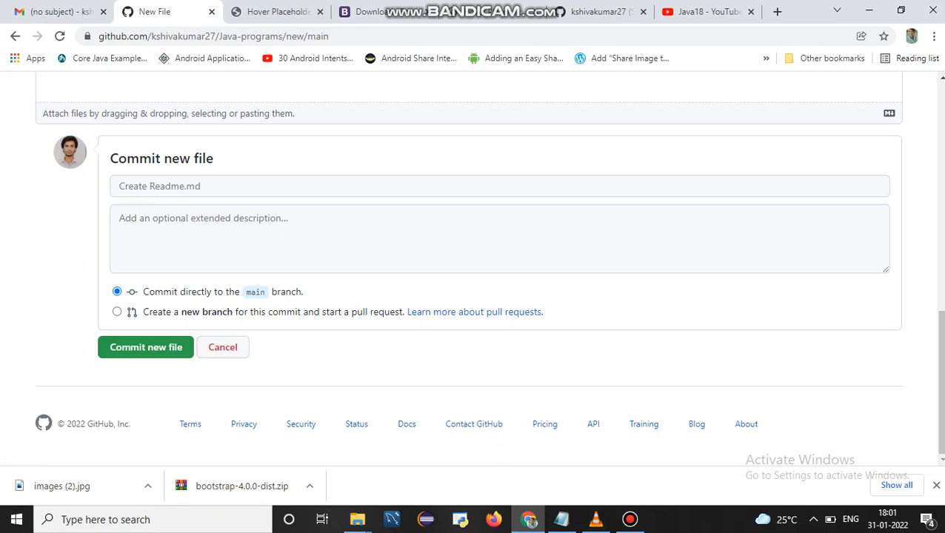
{"action": "left_click", "coordinate": [222, 187]}
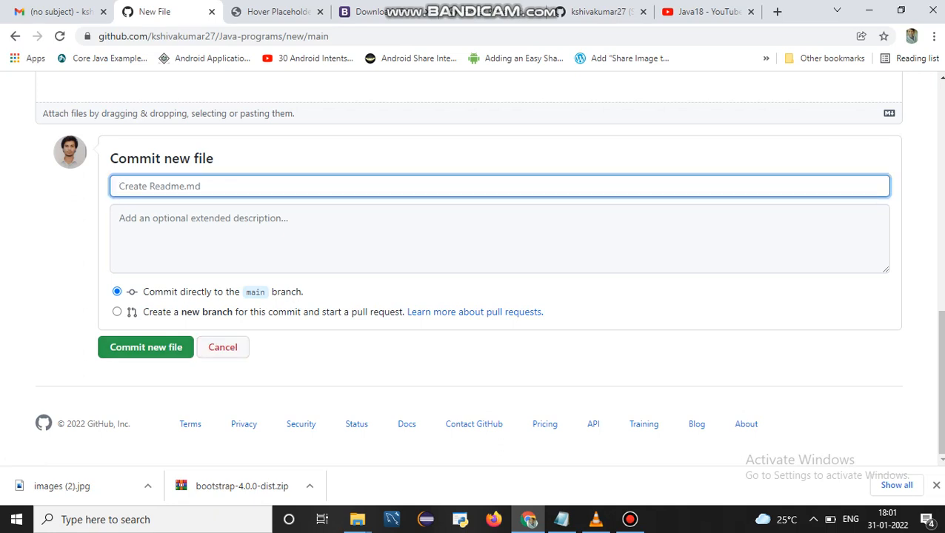
{"action": "type", "text": "final"}
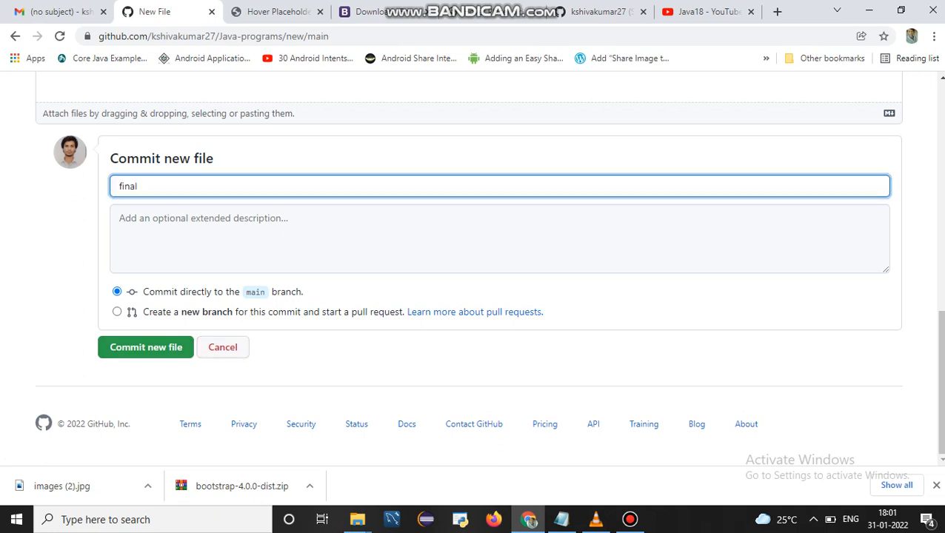
{"action": "key", "text": "Return"}
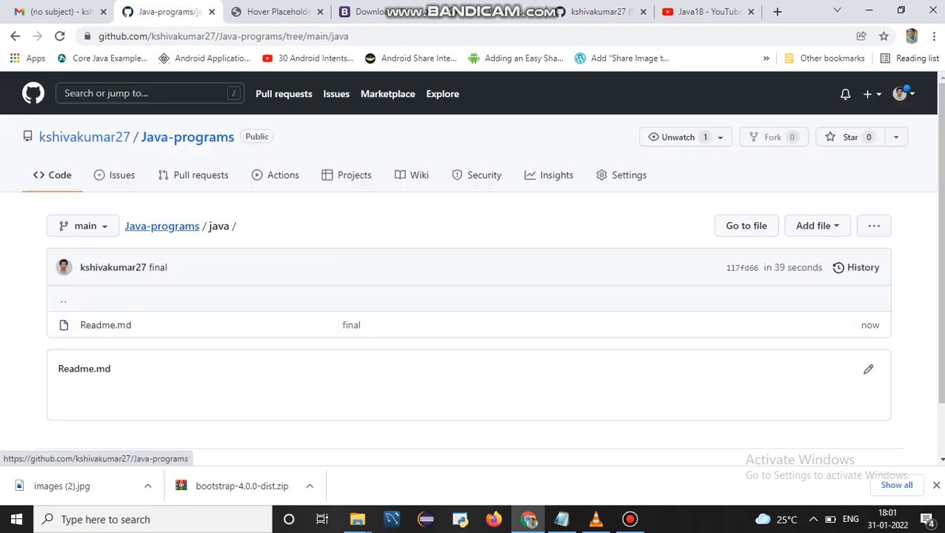
- Return to the root of the Java-programs repository and open its java folder
{"action": "left_click", "coordinate": [161, 225]}
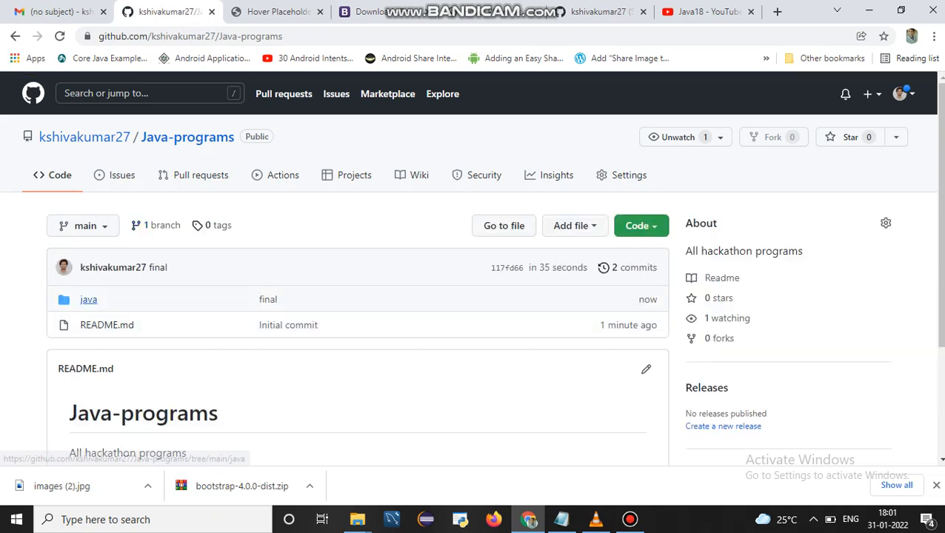
{"action": "left_click", "coordinate": [88, 299]}
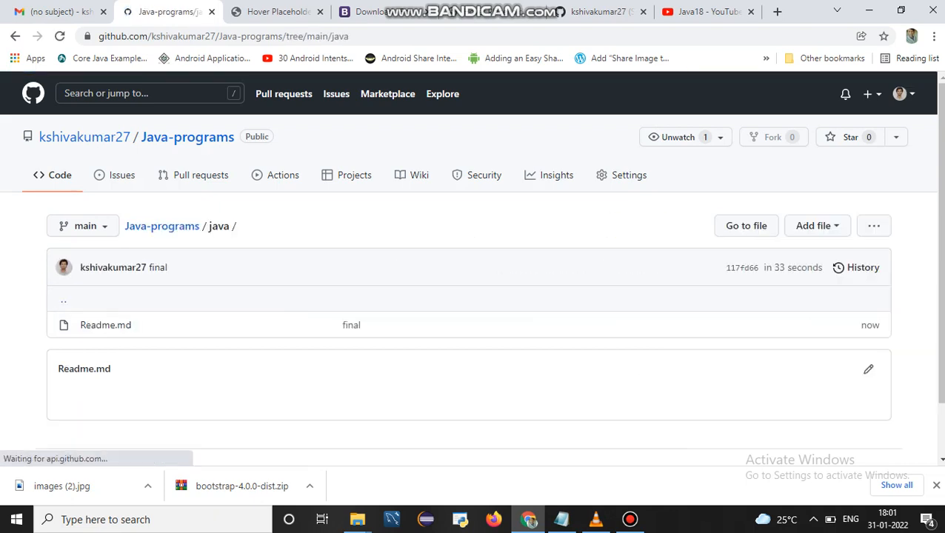
- Open the file upload page for the java folder of the Java-programs repository, dismissing the file chooser without a selection
{"action": "left_click", "coordinate": [815, 226]}
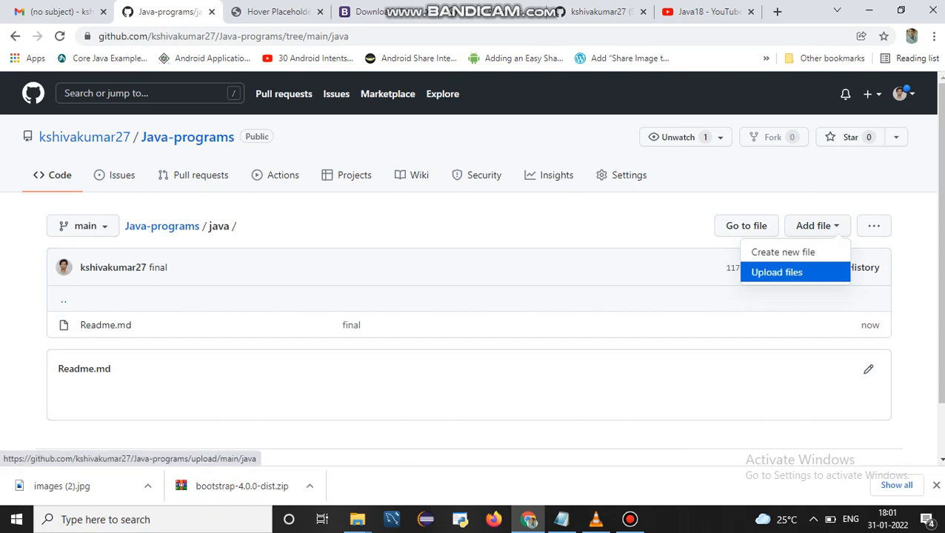
{"action": "left_click", "coordinate": [777, 272]}
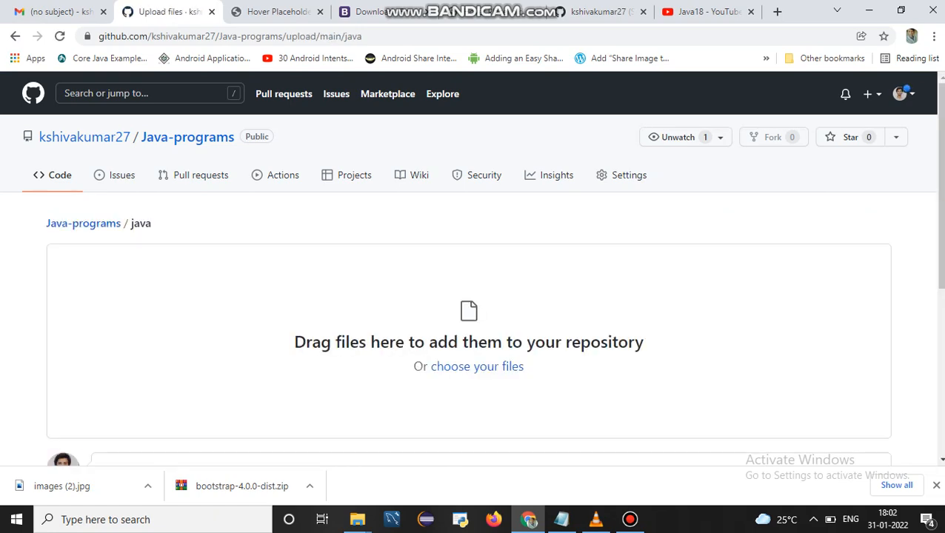
{"action": "left_click", "coordinate": [477, 366]}
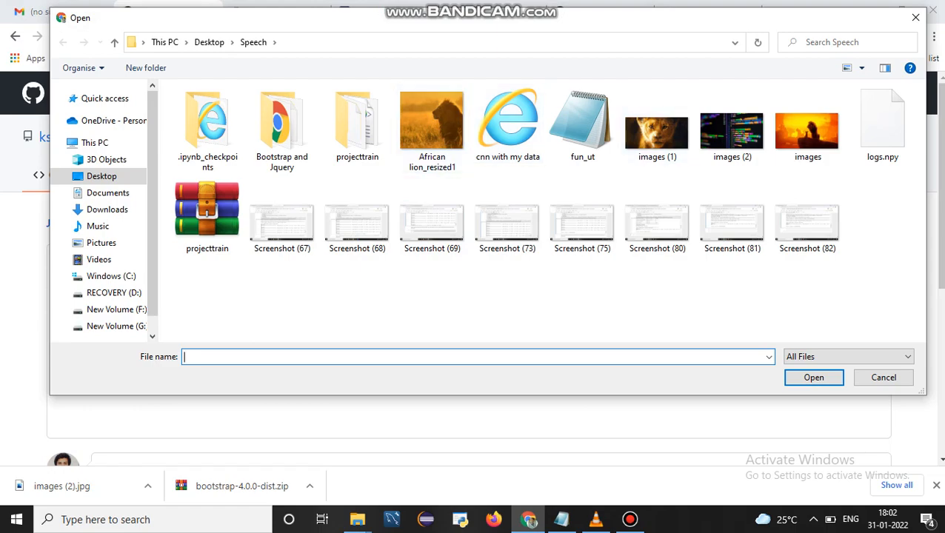
{"action": "left_click", "coordinate": [915, 17]}
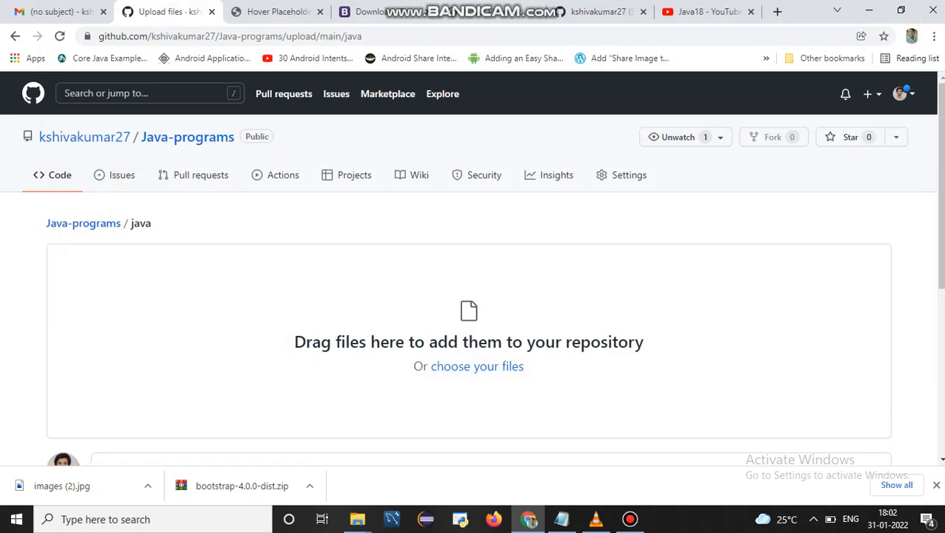
- Restore the browser to a smaller window, minimize the VLC and Notepad windows, and bring the Bootstrap and Jquery folder window to the front
{"action": "left_click", "coordinate": [900, 11]}
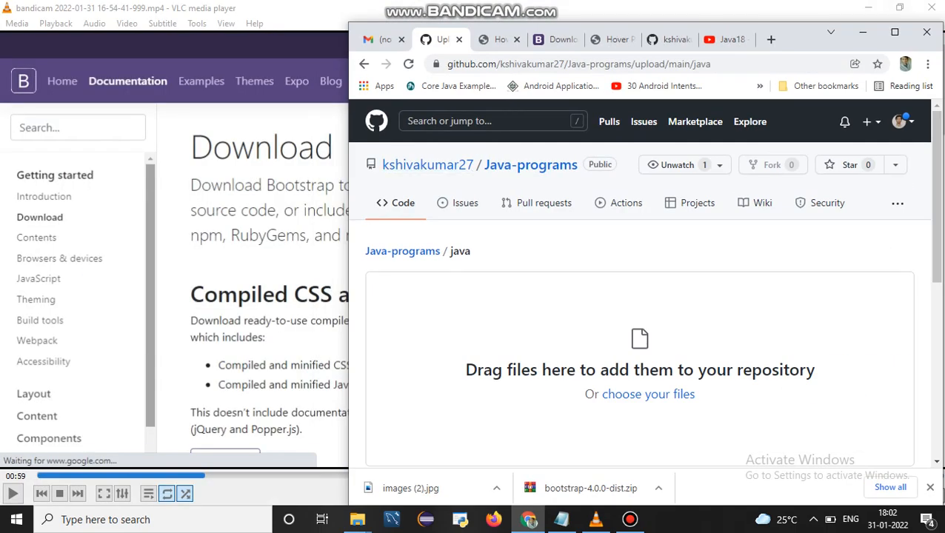
{"action": "left_click", "coordinate": [868, 8]}
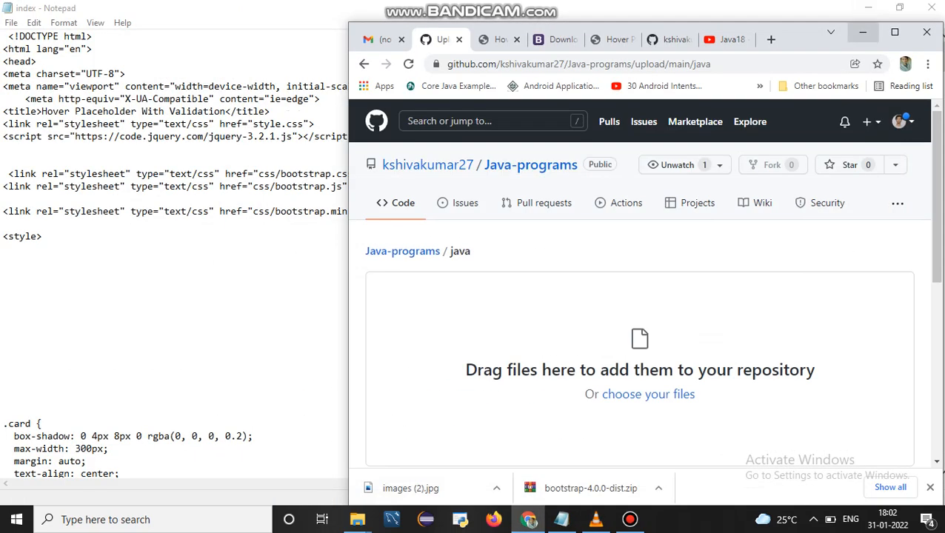
{"action": "left_click", "coordinate": [862, 32]}
{"action": "left_click", "coordinate": [867, 7]}
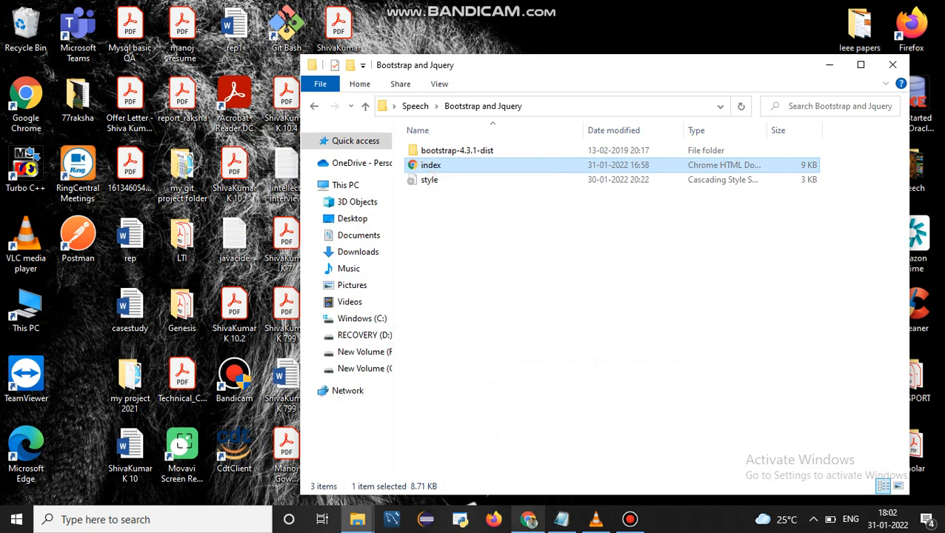
{"action": "left_click", "coordinate": [528, 519]}
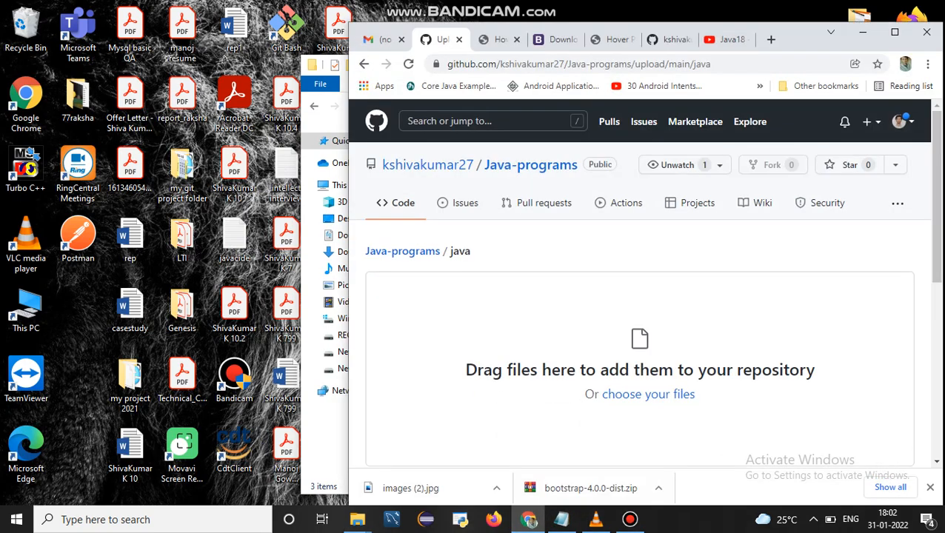
{"action": "left_click", "coordinate": [325, 67]}
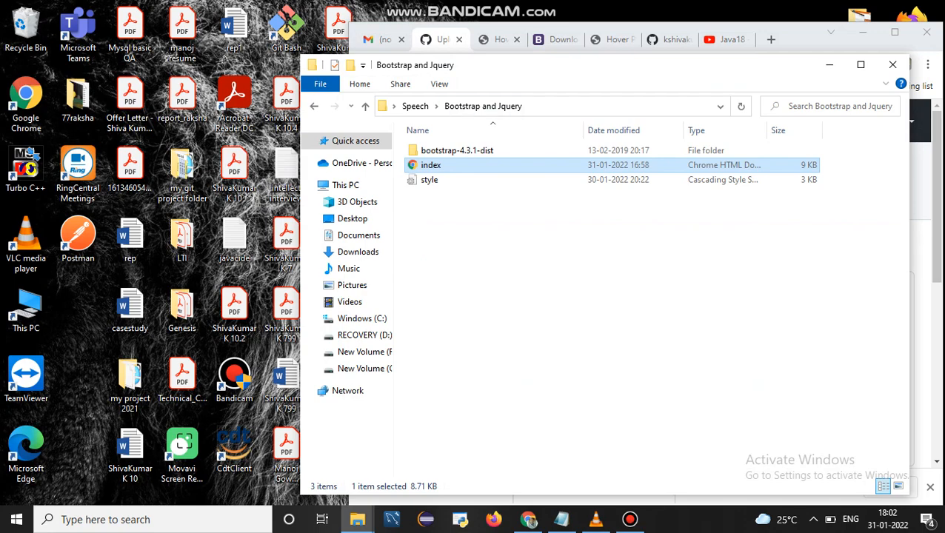
- Place the folder window beside the upload page, add its index HTML file to the upload area, and maximize the browser
{"action": "left_click_drag", "start_coordinate": [748, 73], "coordinate": [423, 222]}
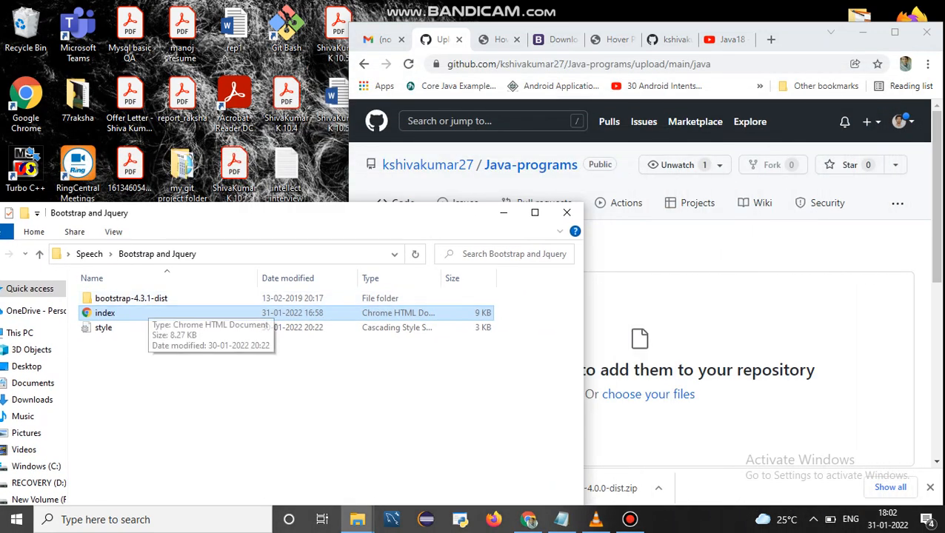
{"action": "left_click_drag", "start_coordinate": [133, 313], "coordinate": [711, 426]}
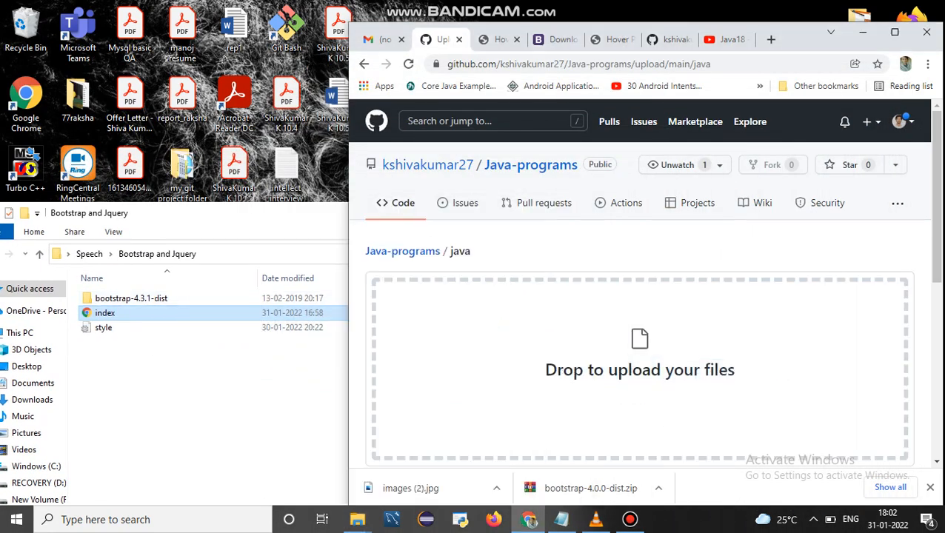
{"action": "left_click", "coordinate": [894, 32]}
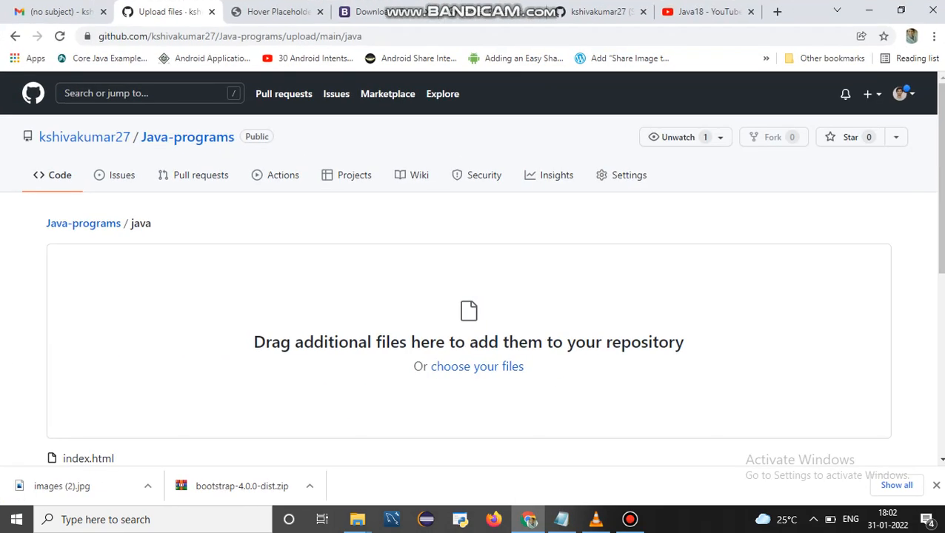
- Commit the uploaded index.html directly to the main branch with the default message and open the repository's java folder
{"action": "scroll", "coordinate": [474, 274], "scroll_direction": "down", "scroll_amount": 5}
{"action": "scroll", "coordinate": [474, 267], "scroll_direction": "up", "scroll_amount": 3}
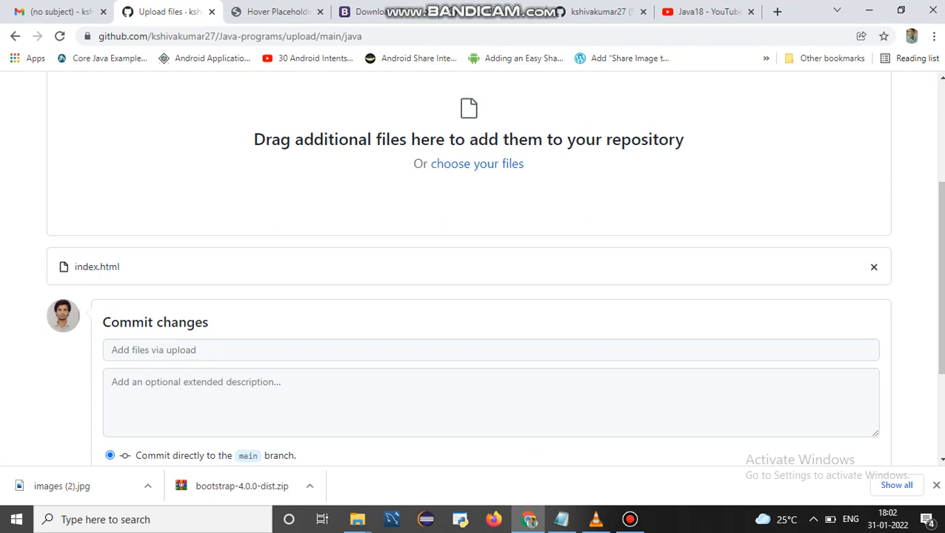
{"action": "scroll", "coordinate": [474, 266], "scroll_direction": "down", "scroll_amount": 3}
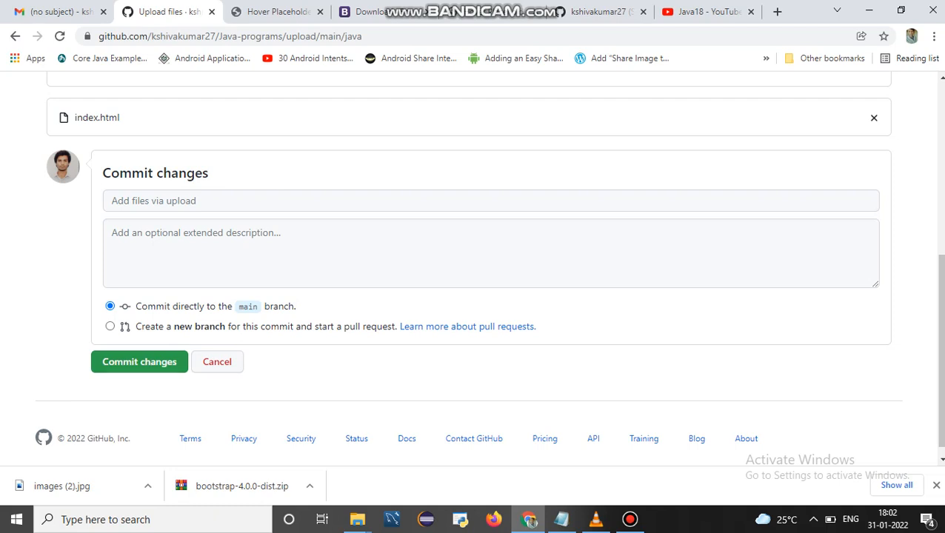
{"action": "left_click", "coordinate": [140, 362]}
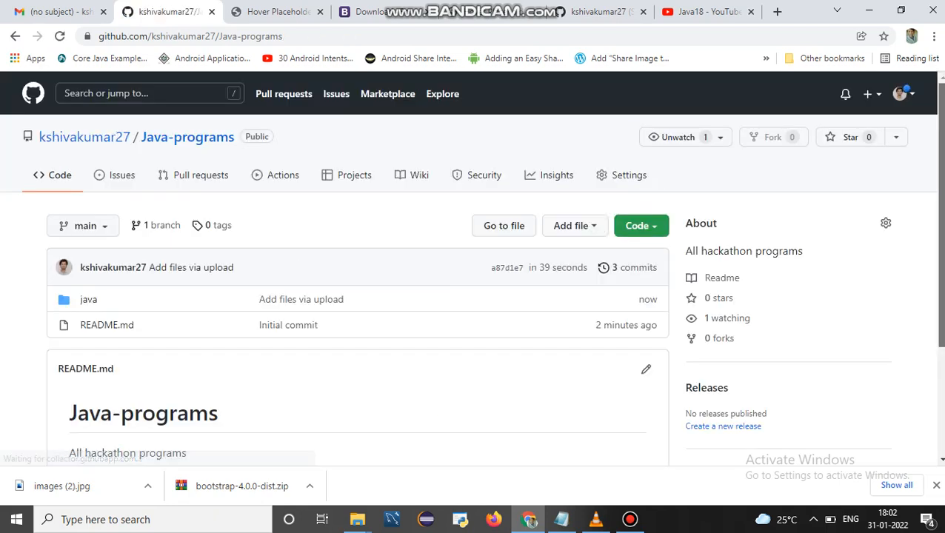
{"action": "left_click", "coordinate": [89, 299]}
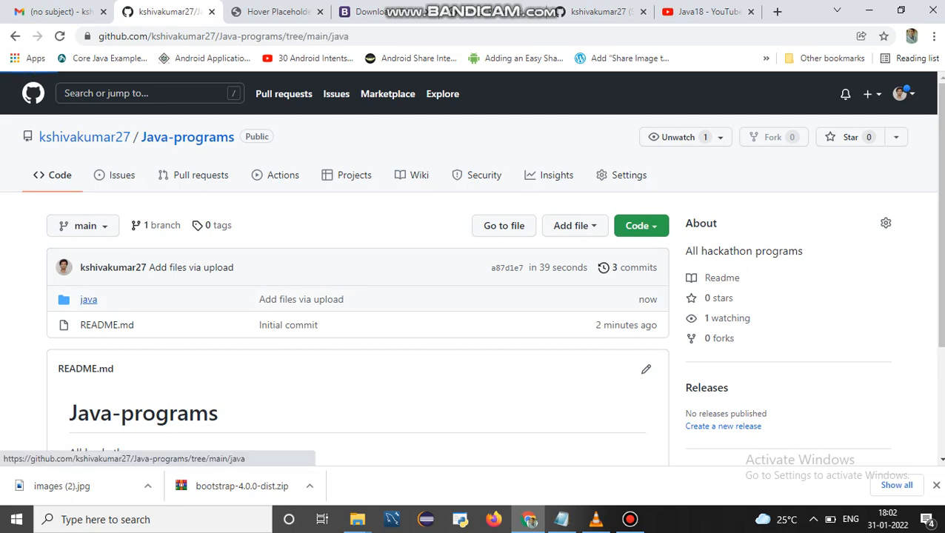